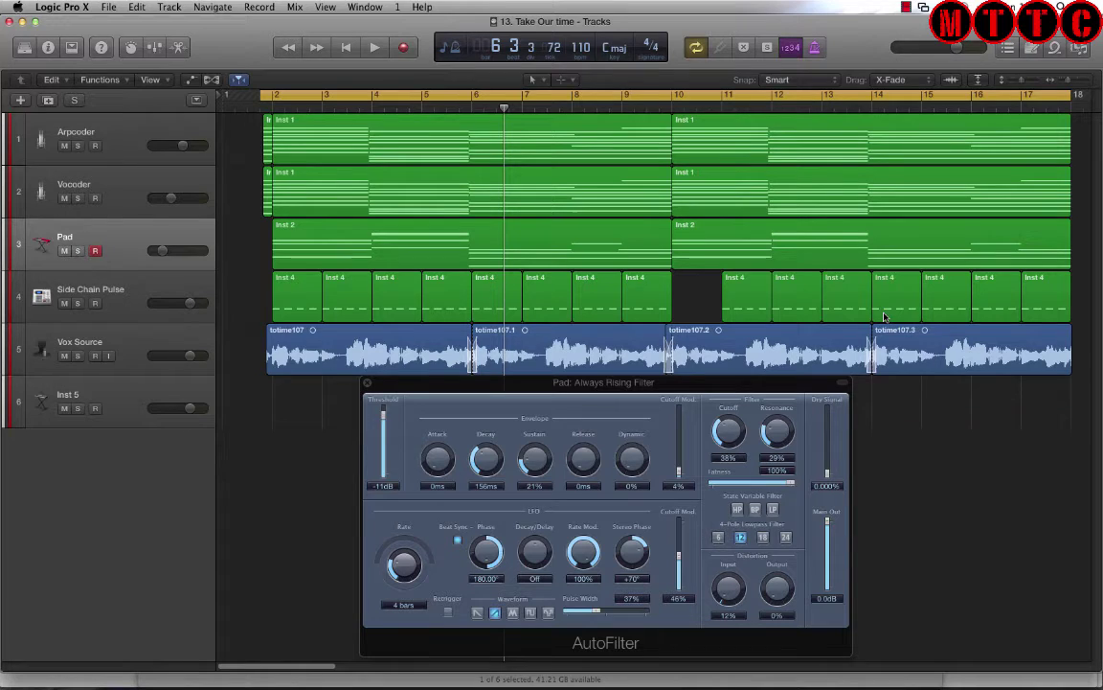
- Select the Pad track so both of its Inst 2 regions are selected
{"action": "left_click", "coordinate": [136, 246]}
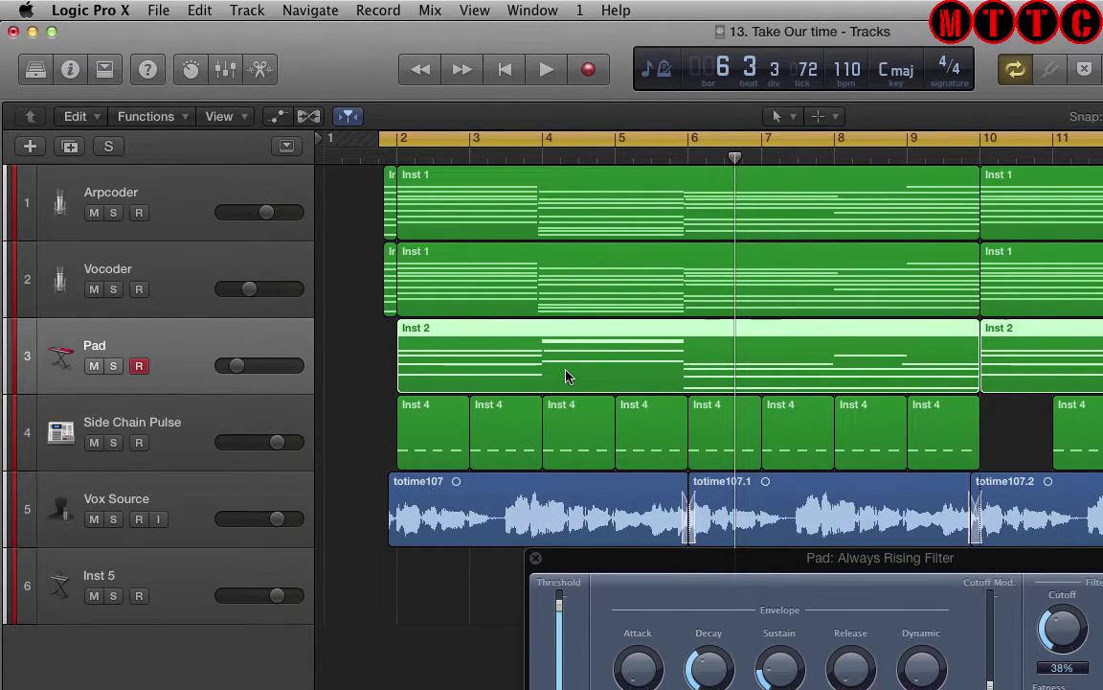
- Name the Pad, Side Chain Pulse and Vocoder regions after their tracks
{"action": "key", "text": "alt+shift+n"}
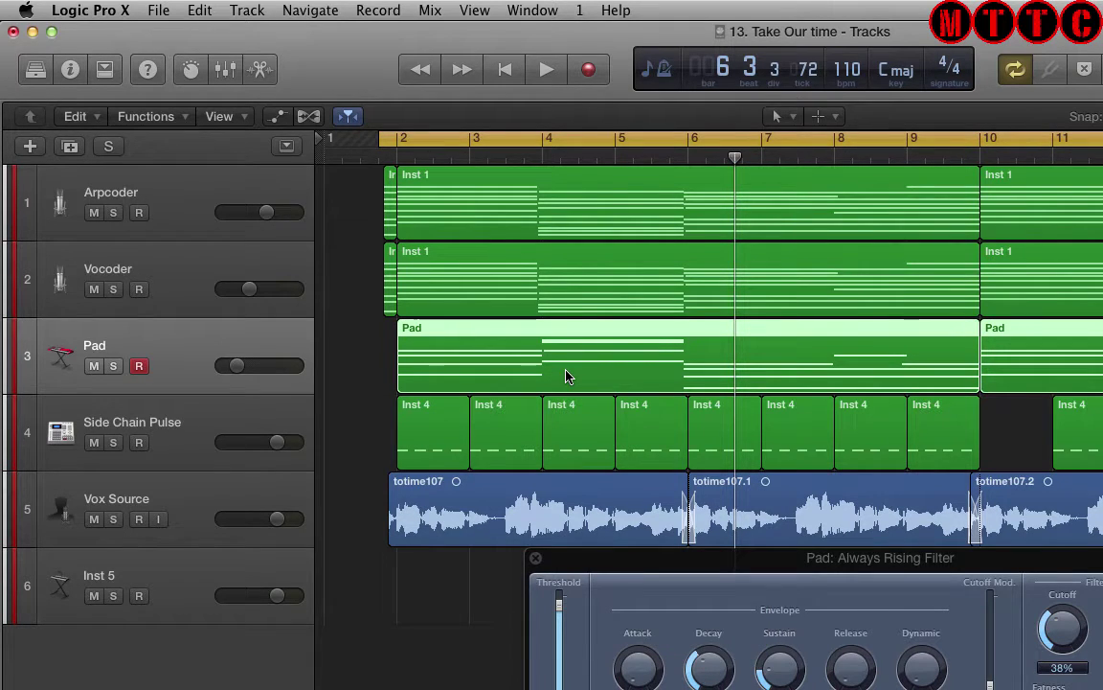
{"action": "key", "text": "Down"}
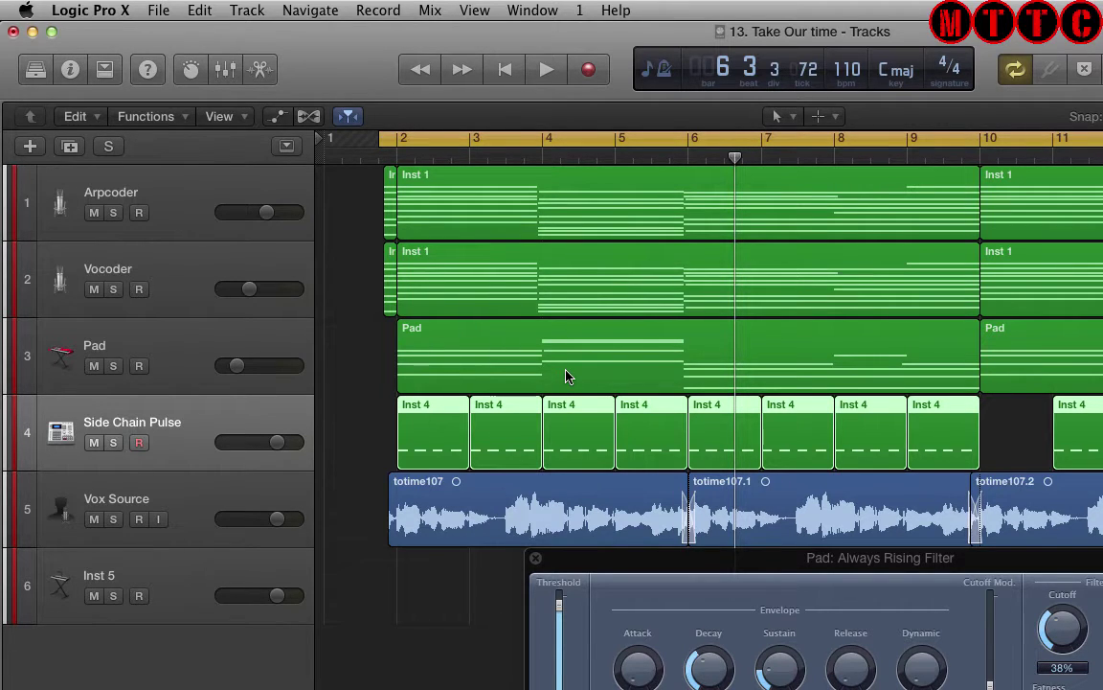
{"action": "key", "text": "alt+shift+n"}
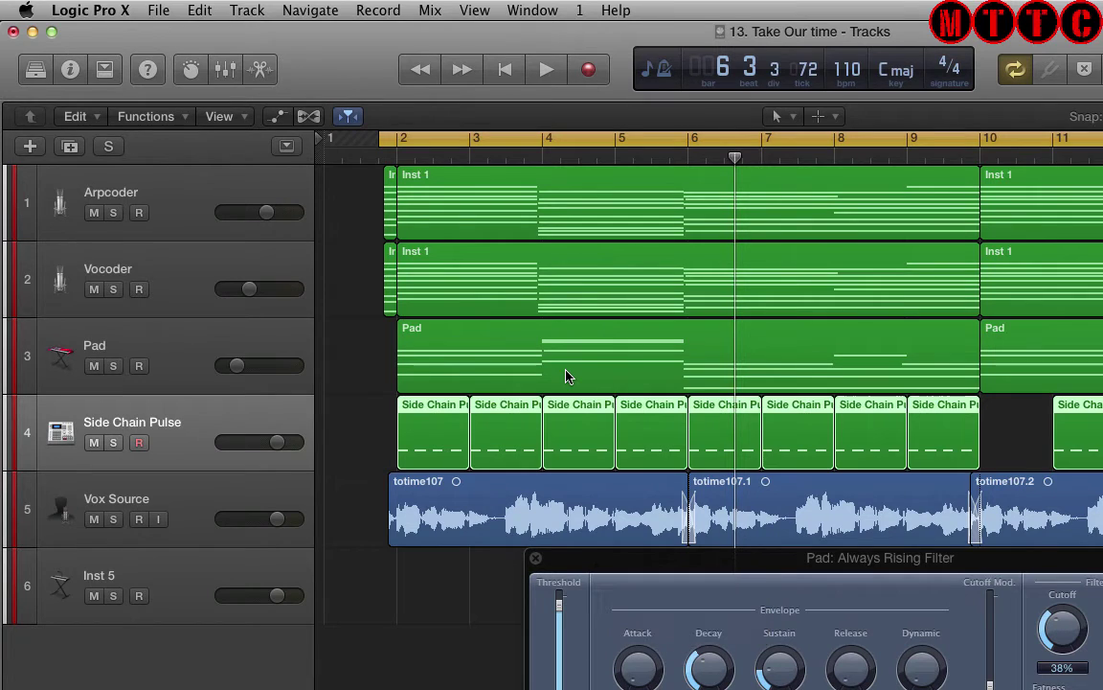
{"action": "key", "text": "Up"}
{"action": "key", "text": "Up"}
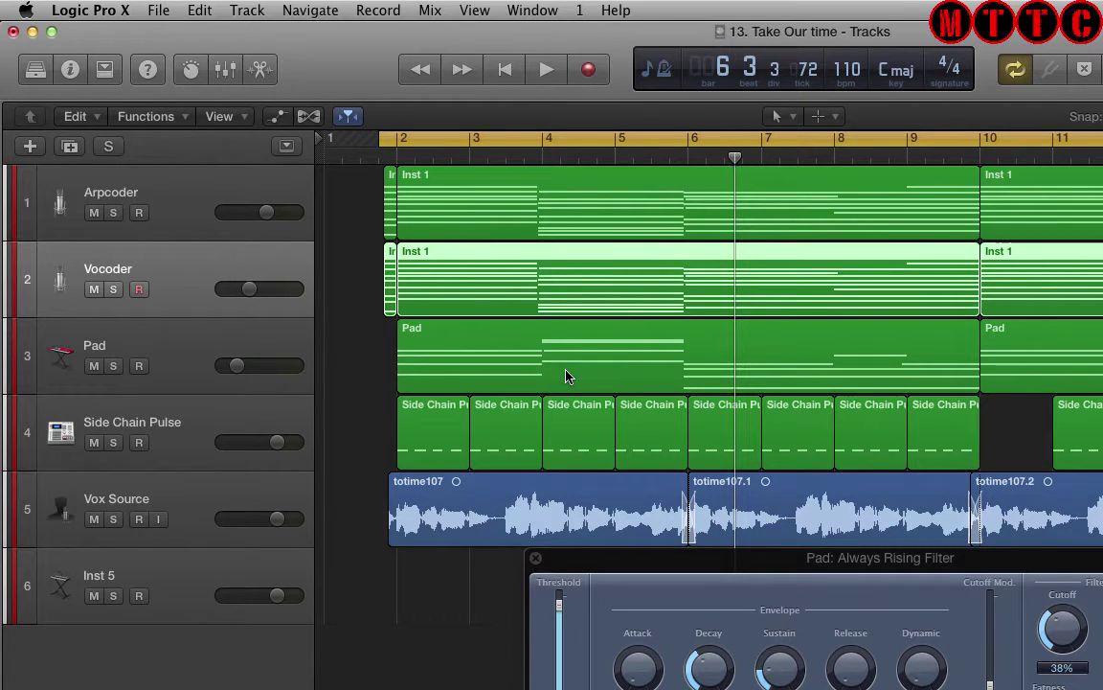
{"action": "key", "text": "alt+shift+n"}
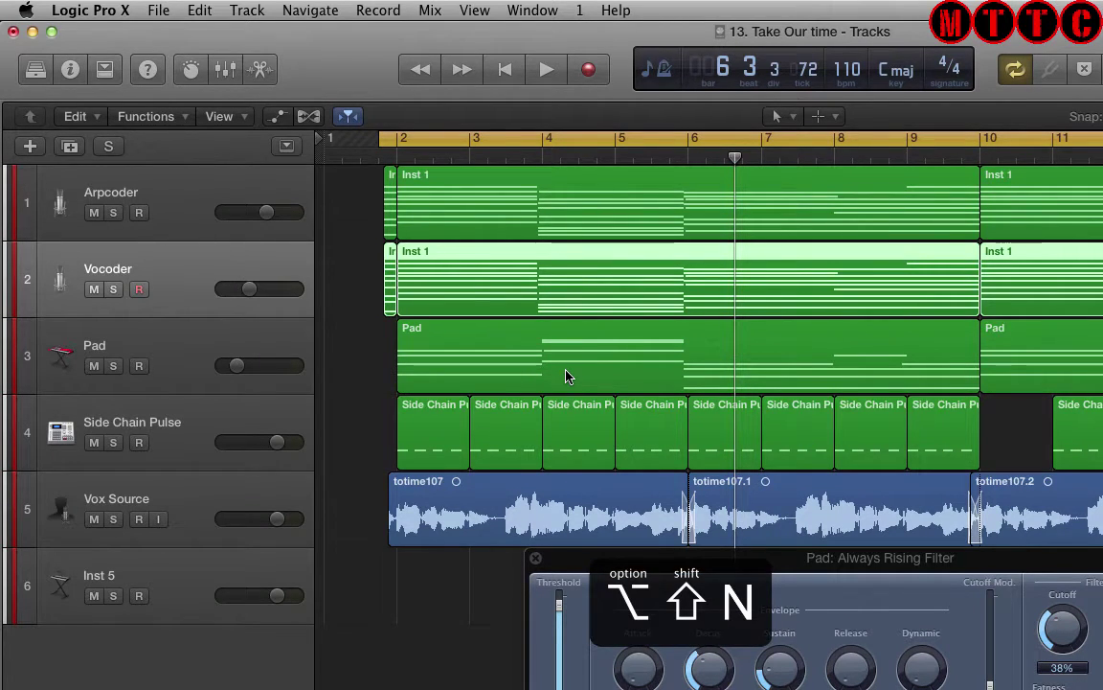
- Name the Arpcoder and Vox Source regions after their tracks, then save the project
{"action": "key", "text": "Up"}
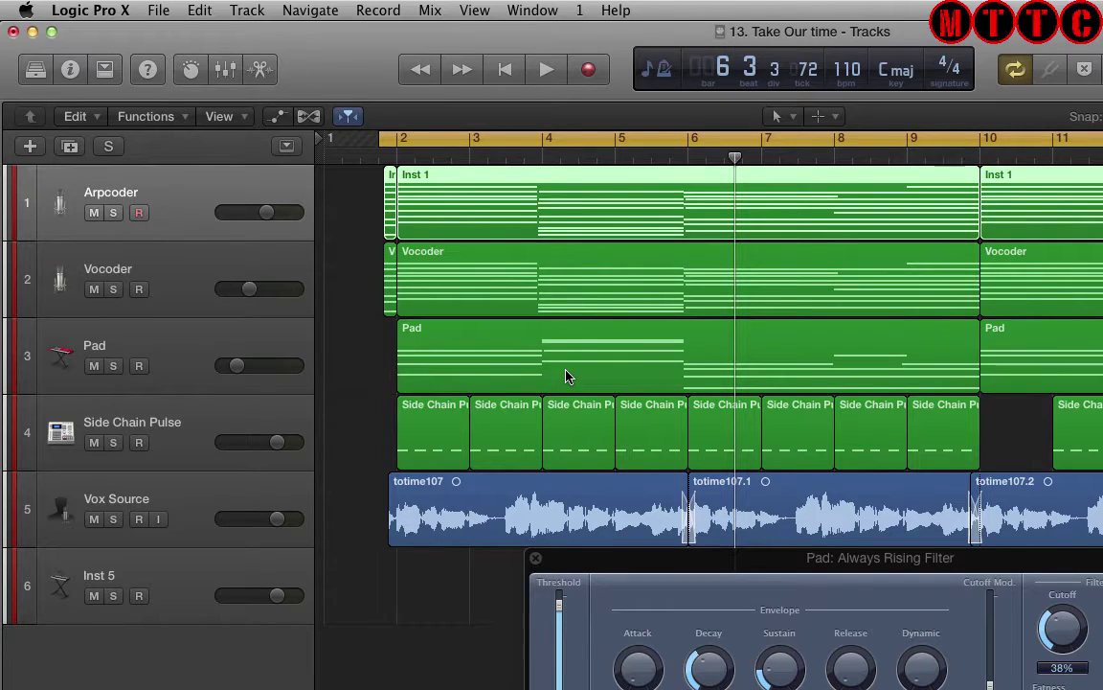
{"action": "key", "text": "alt+shift+n"}
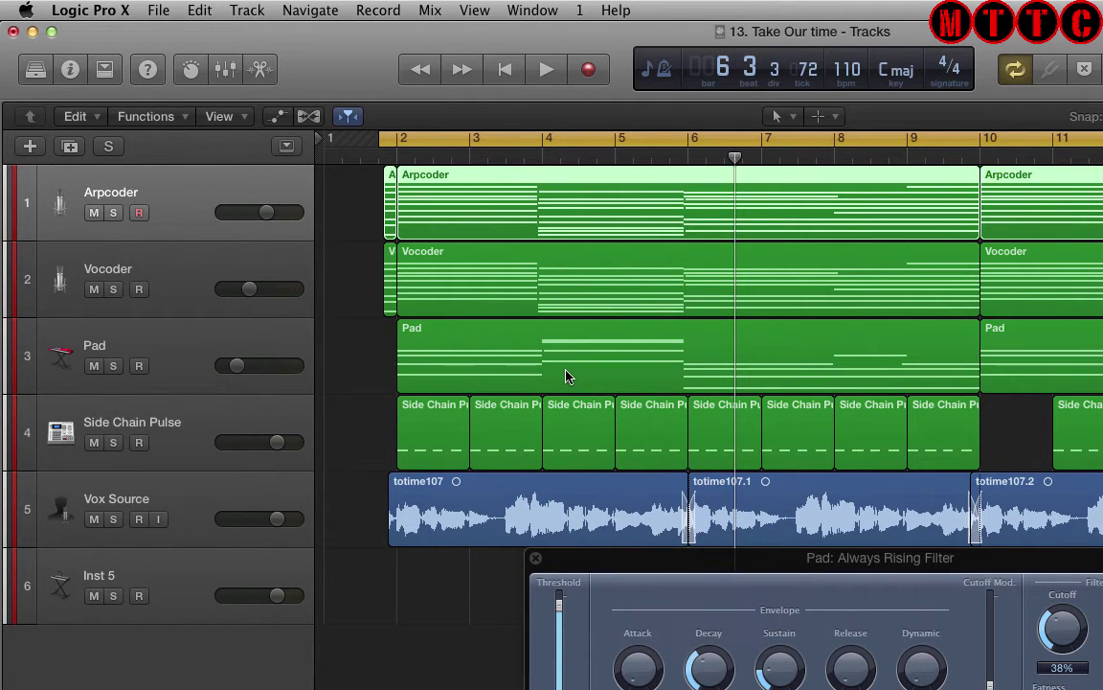
{"action": "key", "text": "Down"}
{"action": "key", "text": "Down"}
{"action": "key", "text": "Down"}
{"action": "key", "text": "Down"}
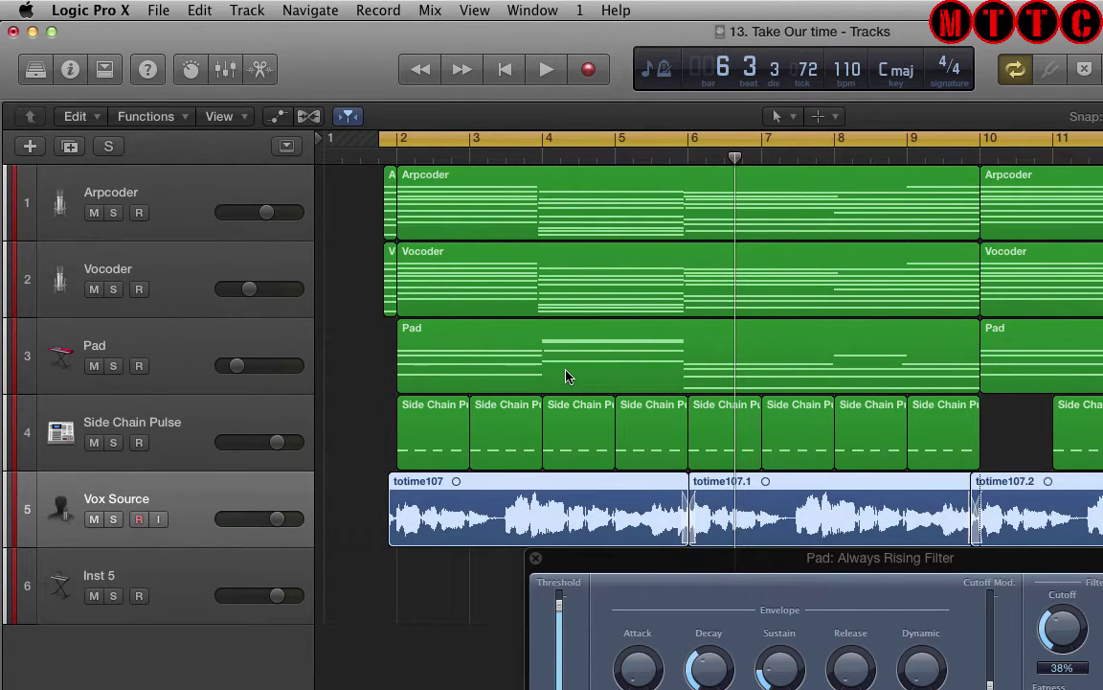
{"action": "key", "text": "alt+shift+n"}
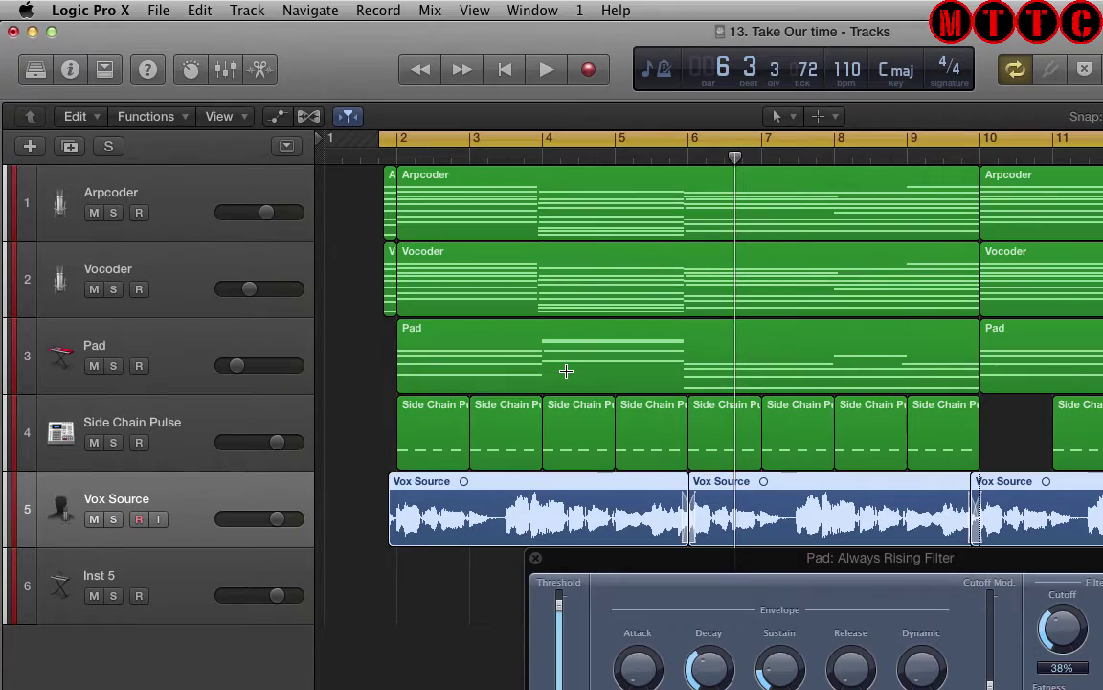
{"action": "key", "text": "ctrl+s"}
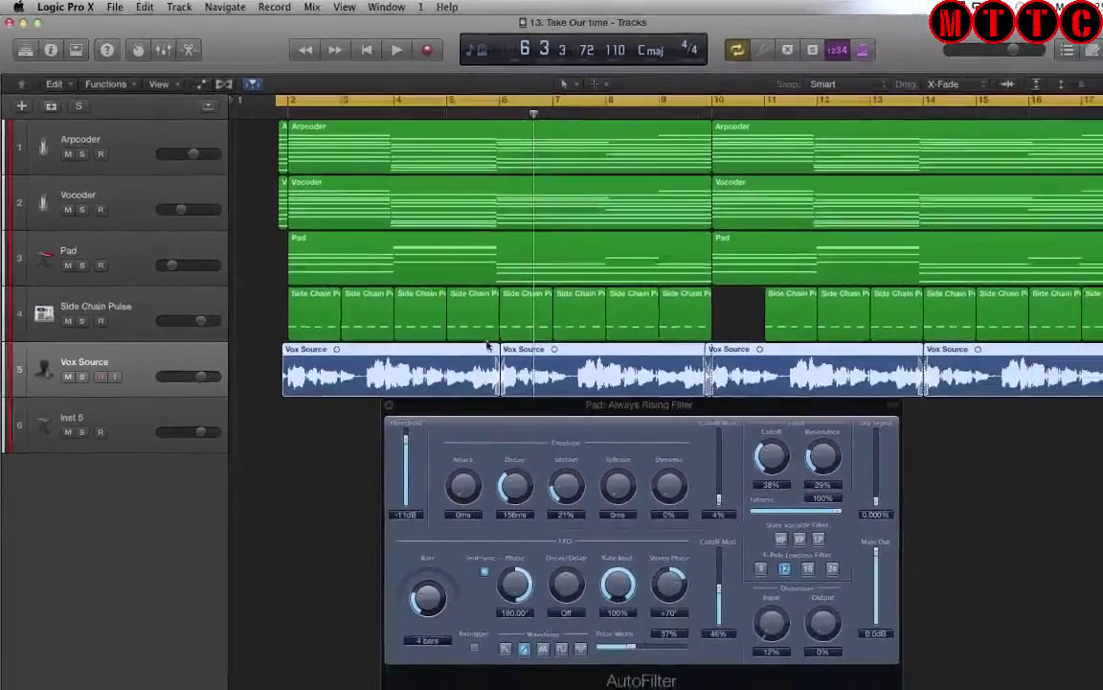
- Show track automation and expand Pad into its AutoFilter Cutoff, Resonance and Stereophase lanes
{"action": "left_click", "coordinate": [162, 349]}
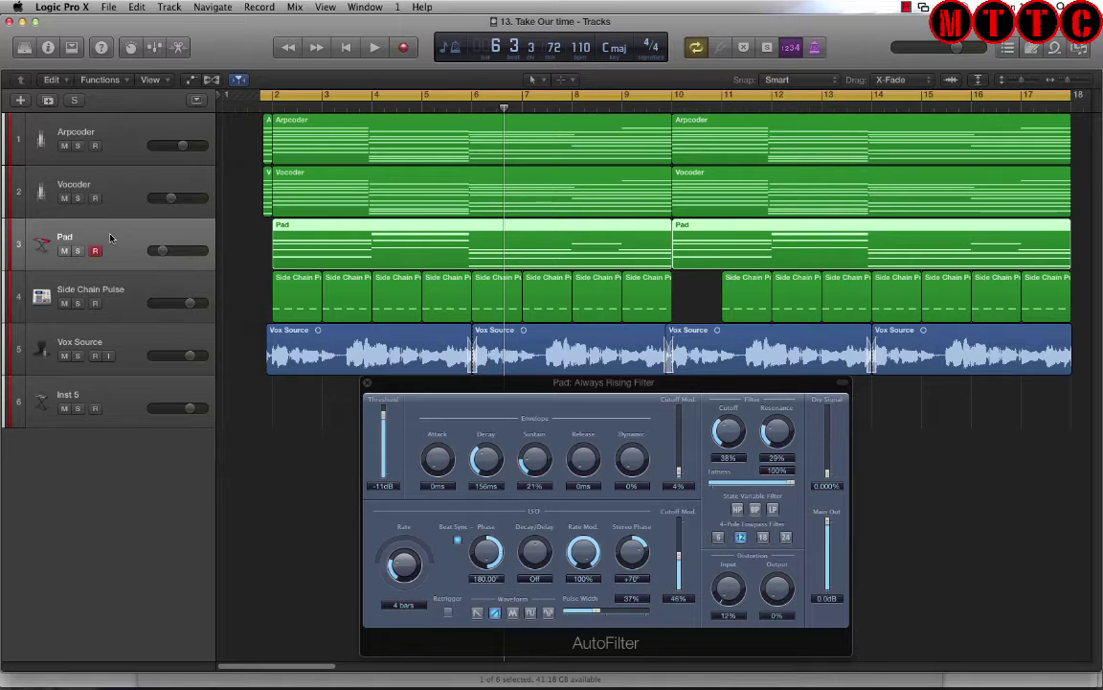
{"action": "key", "text": "a"}
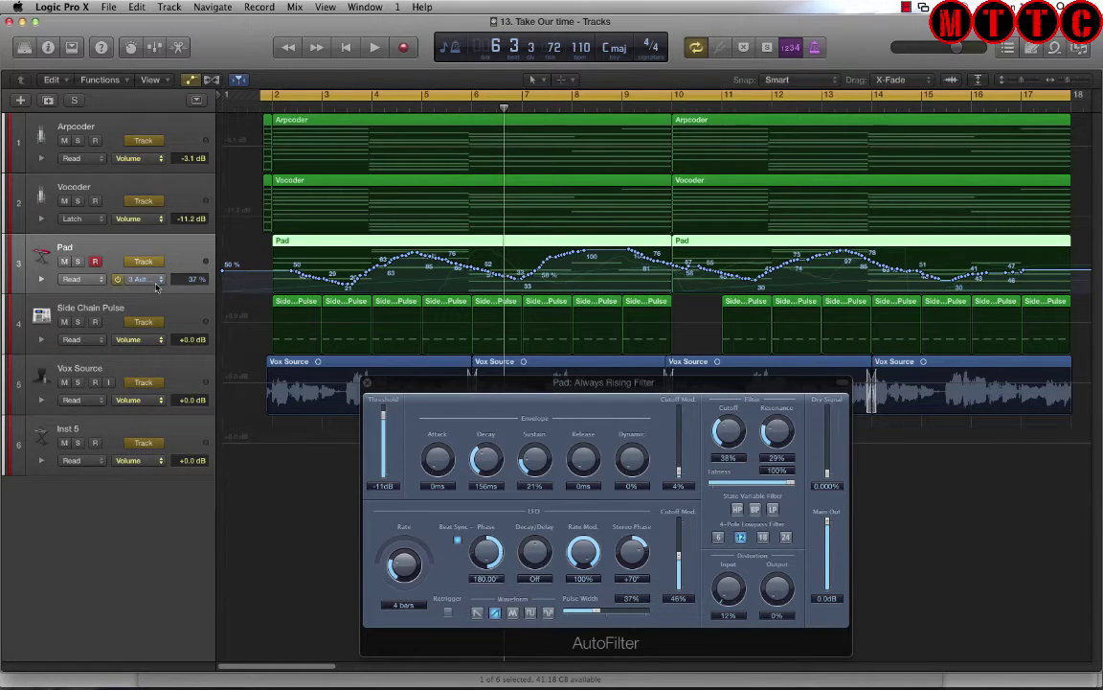
{"action": "left_click", "coordinate": [41, 279]}
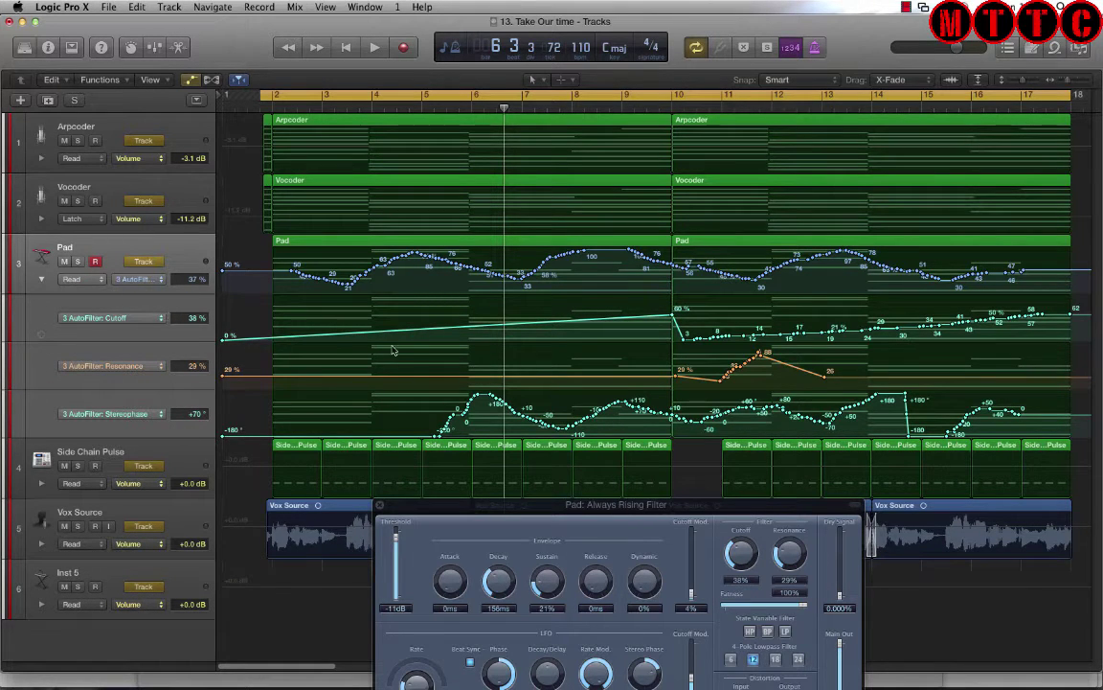
{"action": "left_click", "coordinate": [161, 279]}
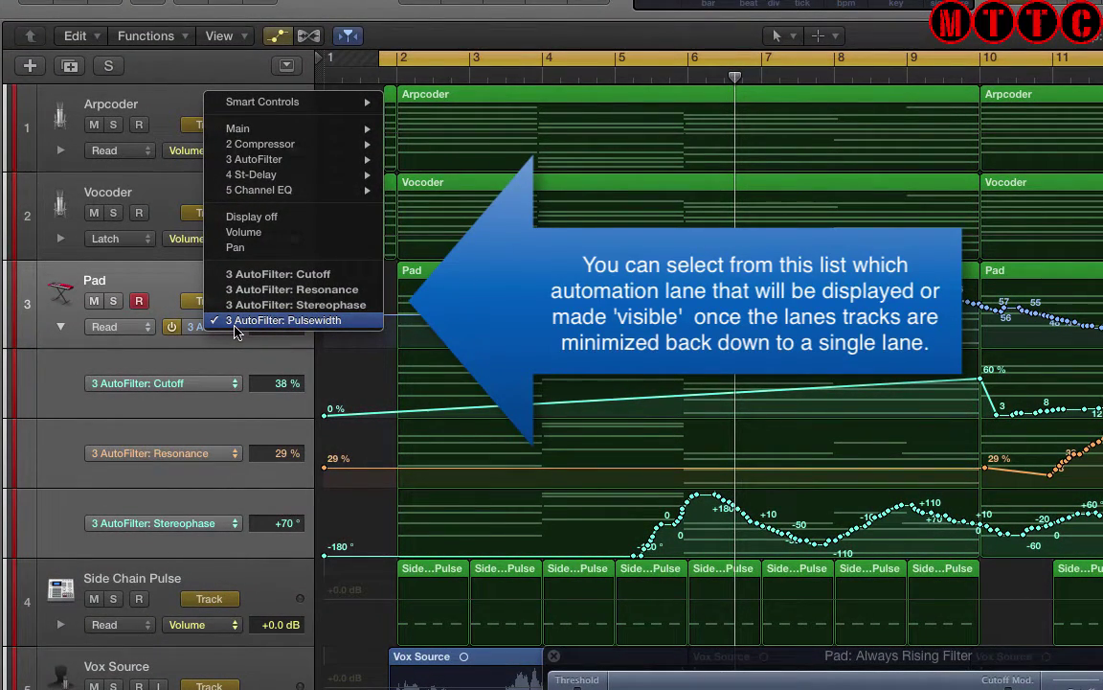
{"action": "left_click", "coordinate": [237, 321]}
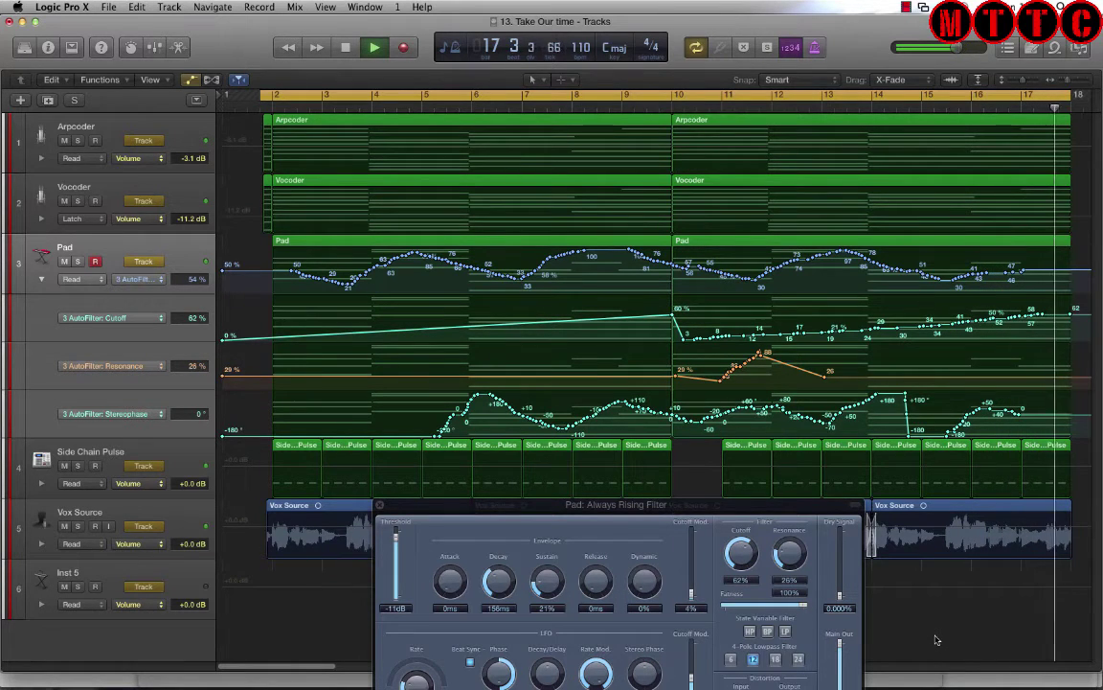
- Stop playback at bar 5 and nudge the AutoFilter window slightly upward
{"action": "key", "text": "space"}
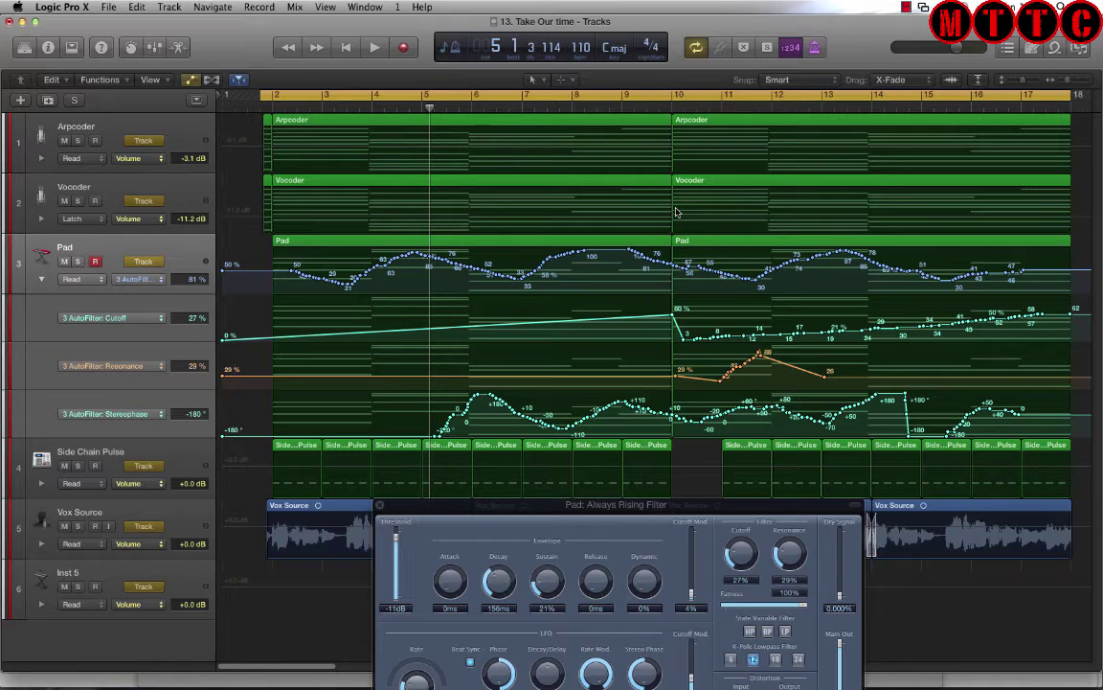
{"action": "left_click_drag", "start_coordinate": [654, 504], "coordinate": [646, 483]}
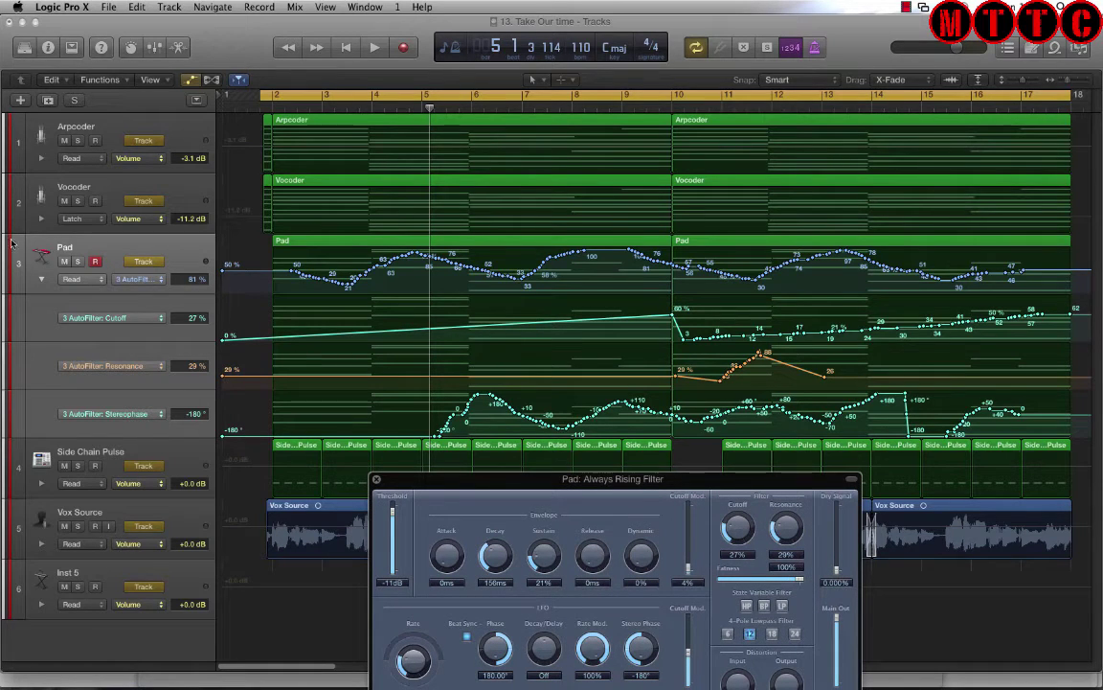
- Solo the Pad track, raise the AutoFilter window to reveal its lower controls, and play
{"action": "left_click", "coordinate": [79, 262]}
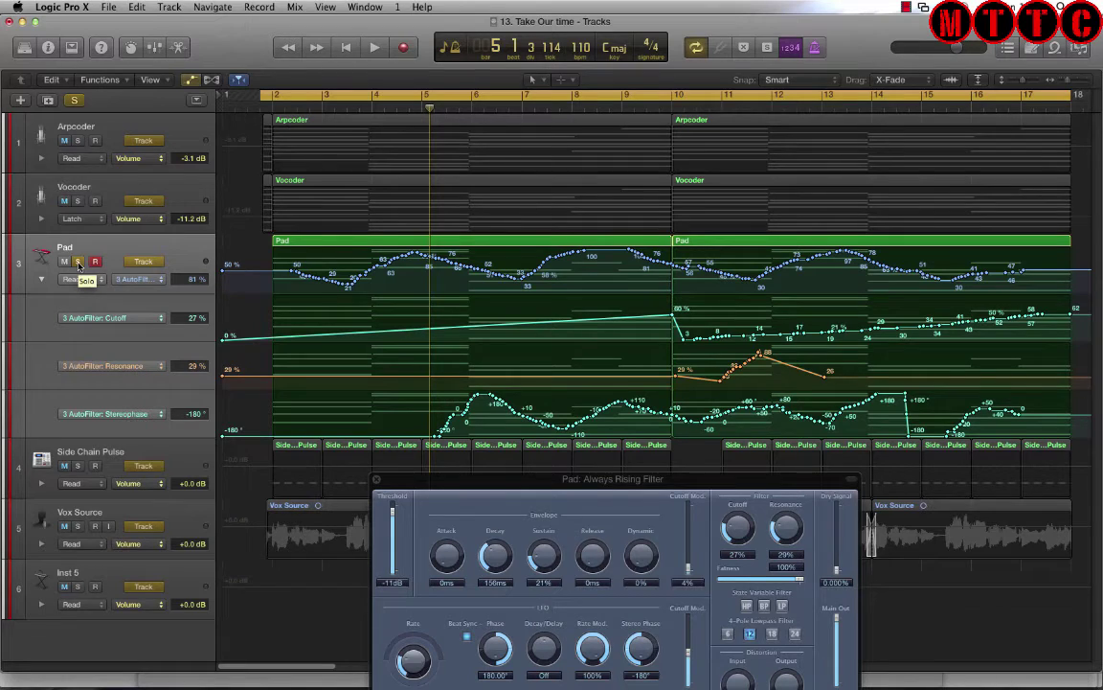
{"action": "left_click_drag", "start_coordinate": [482, 486], "coordinate": [478, 432]}
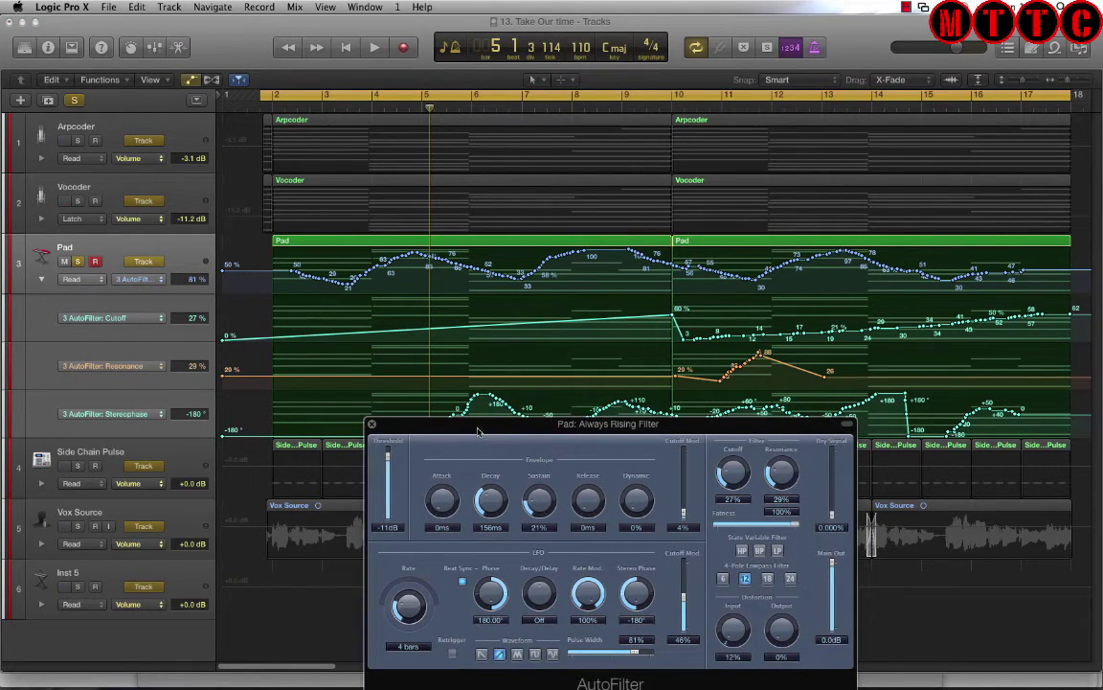
{"action": "key", "text": "space"}
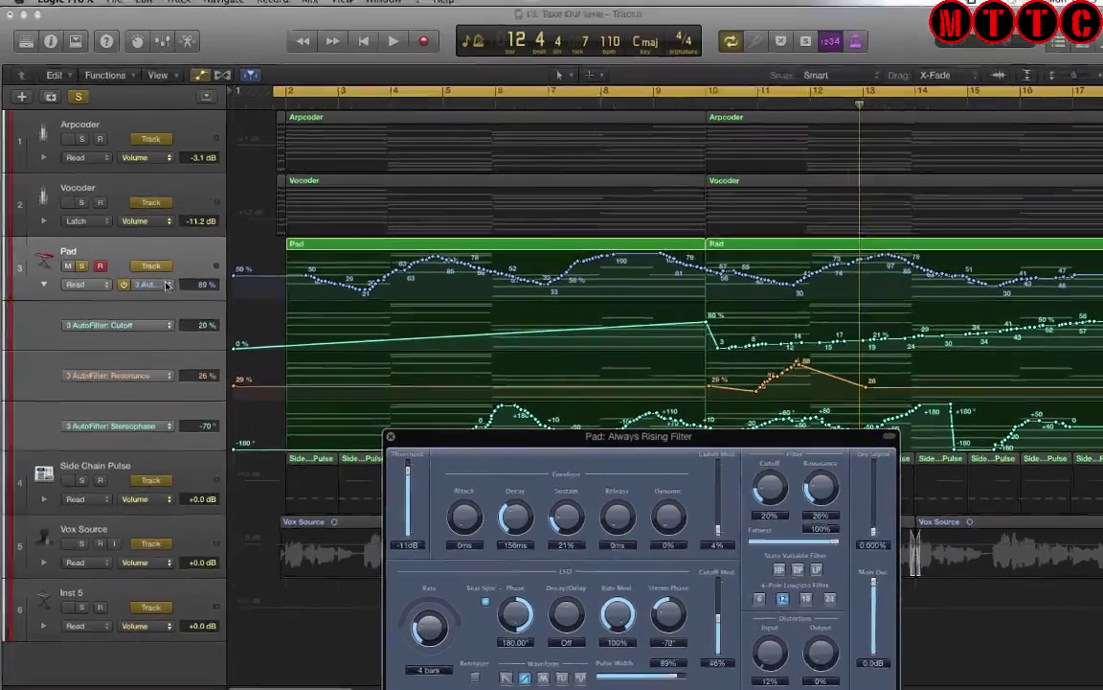
- Keep Pulsewidth as the Pad's displayed automation parameter and collapse its sub-lanes
{"action": "left_click", "coordinate": [159, 279]}
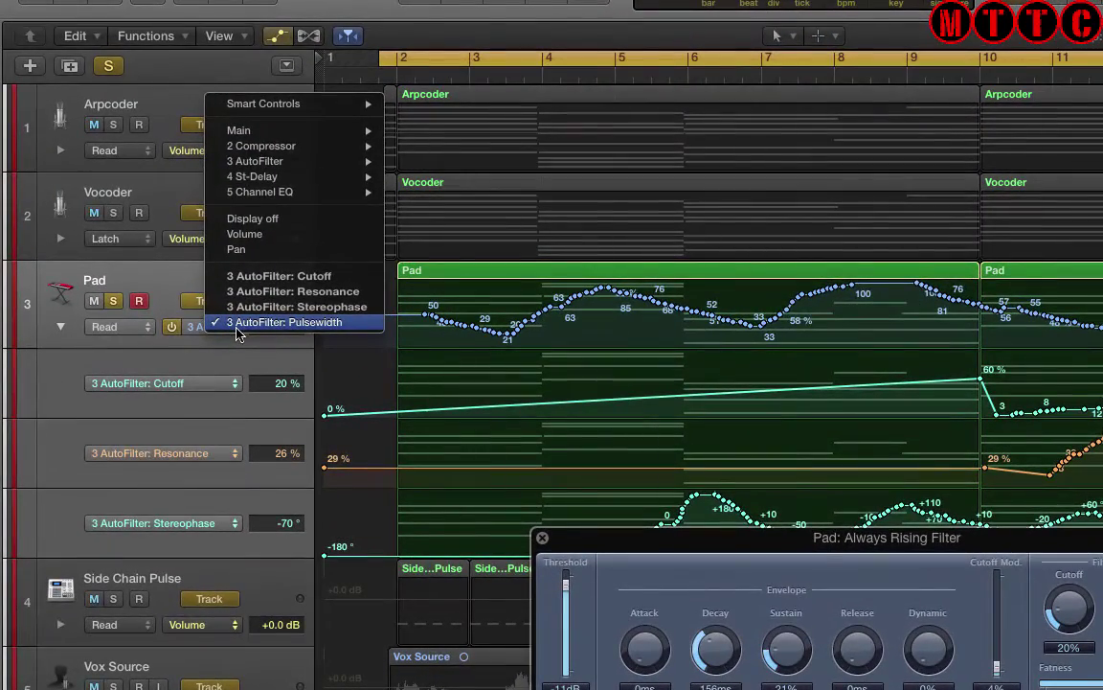
{"action": "left_click", "coordinate": [237, 321]}
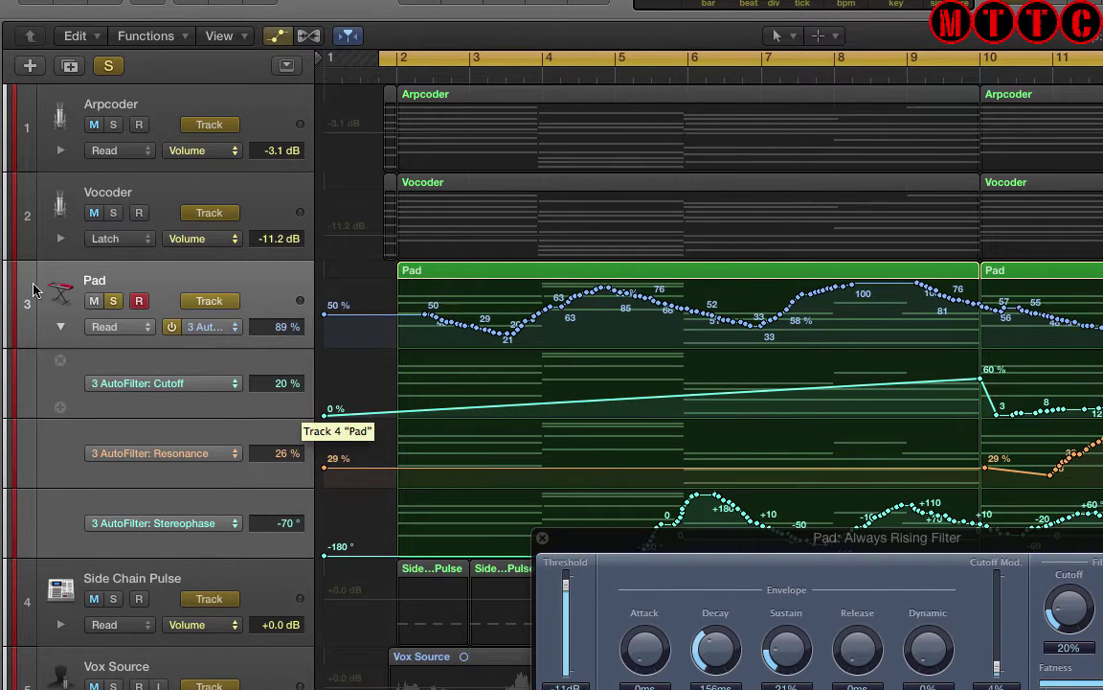
{"action": "left_click", "coordinate": [59, 328]}
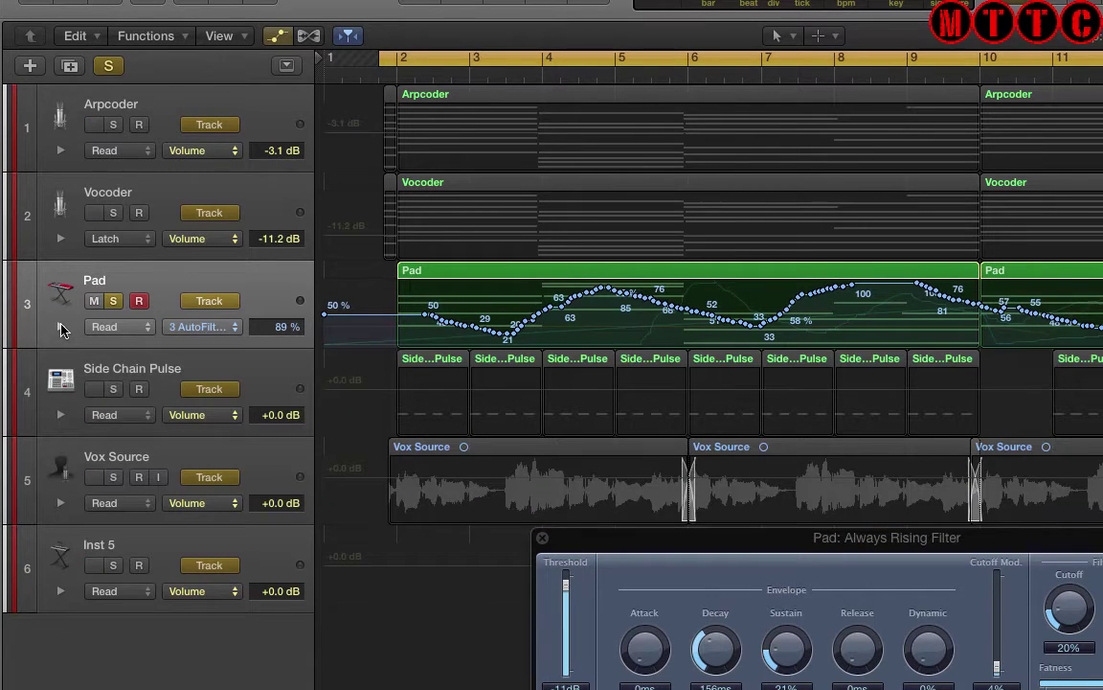
{"action": "left_click", "coordinate": [60, 328]}
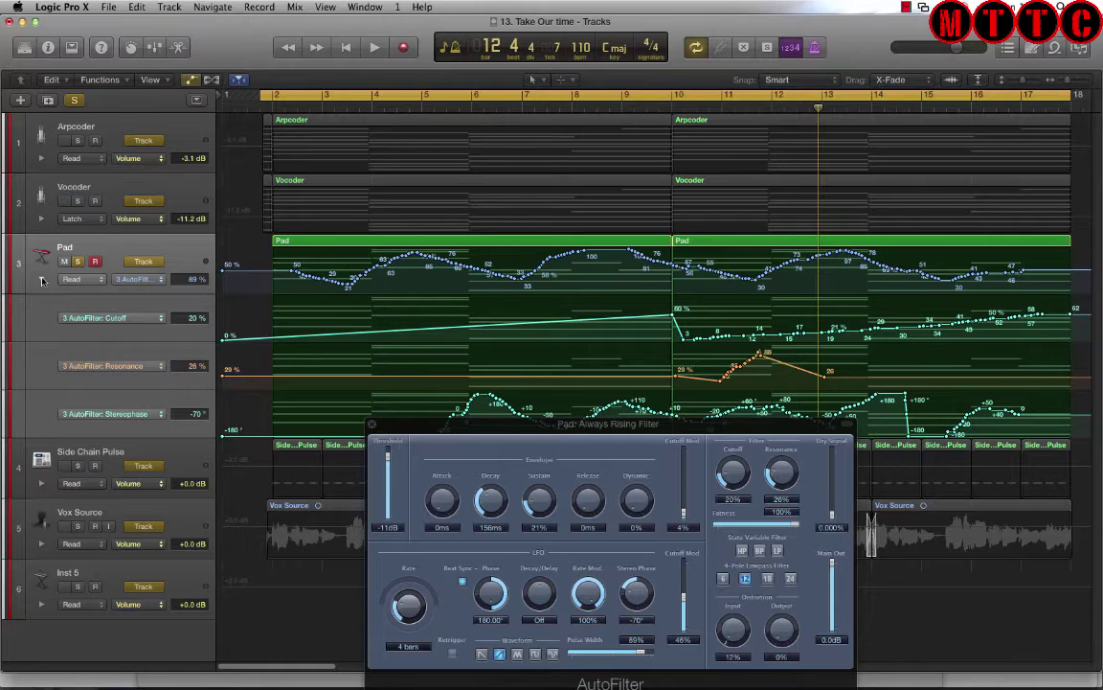
{"action": "left_click", "coordinate": [60, 328]}
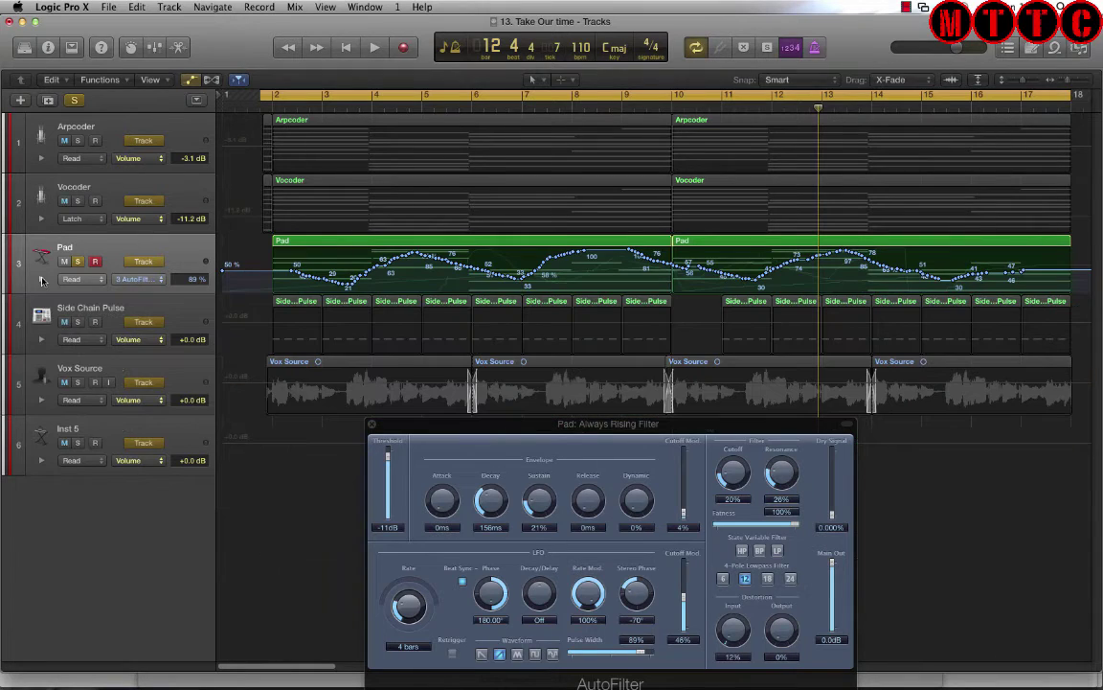
- Add a Pulsewidth lane at 89% and expand Pad to show all four AutoFilter lanes
{"action": "key", "text": "ctrl+super+BackSpace"}
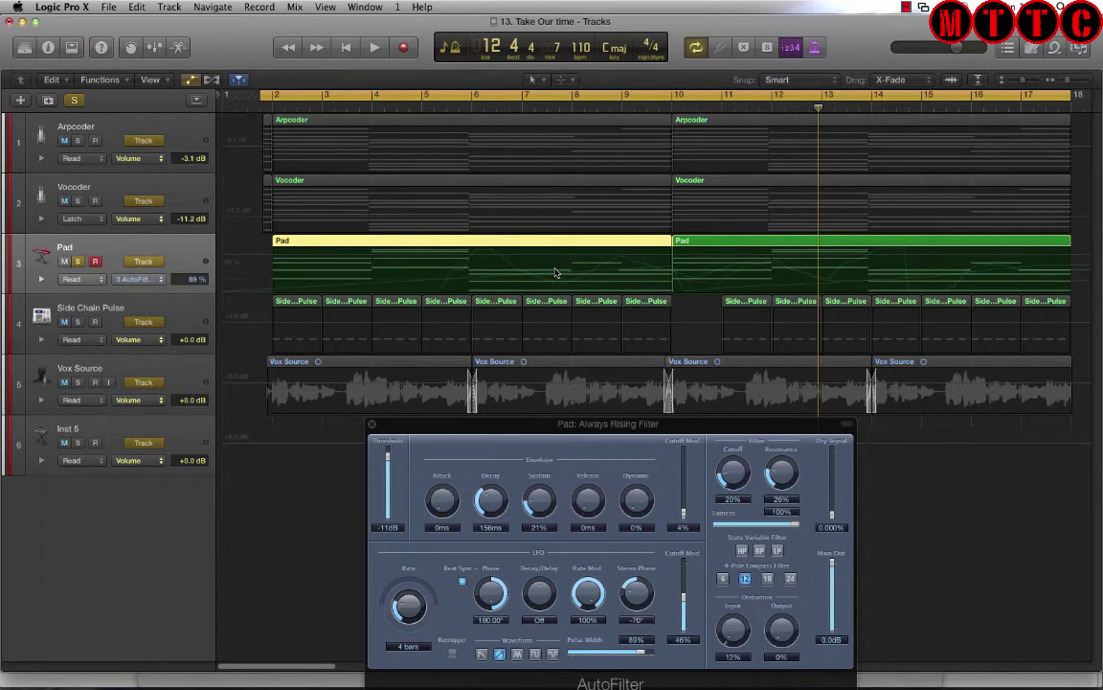
{"action": "left_click", "coordinate": [42, 279]}
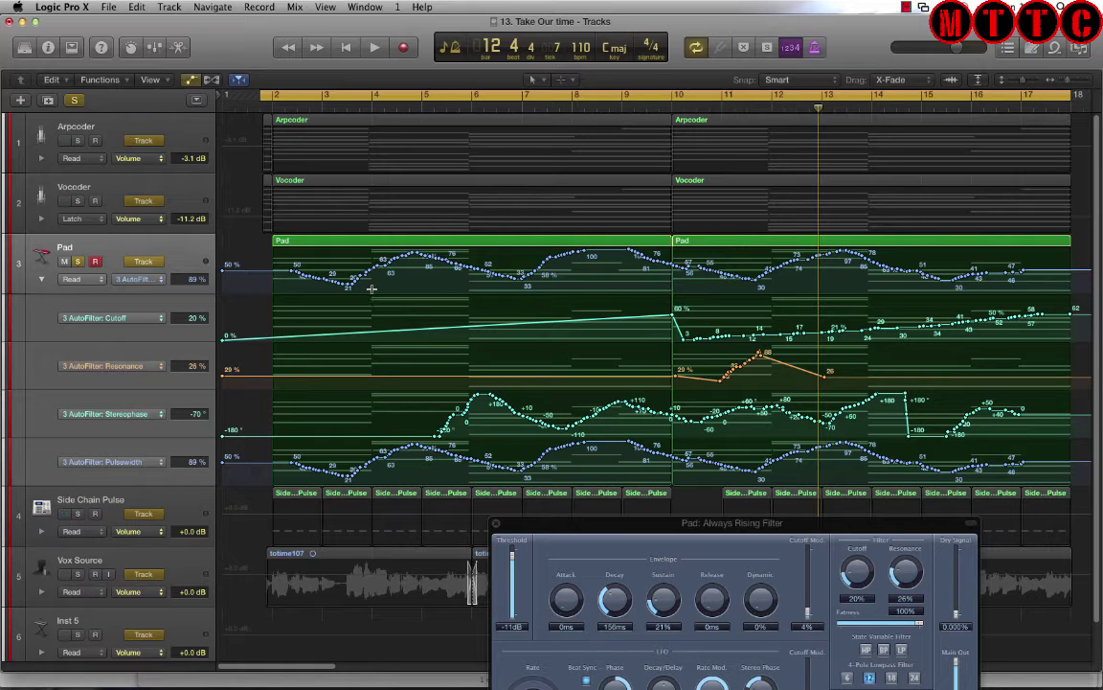
{"action": "key", "text": "ctrl+shift+super+BackSpace"}
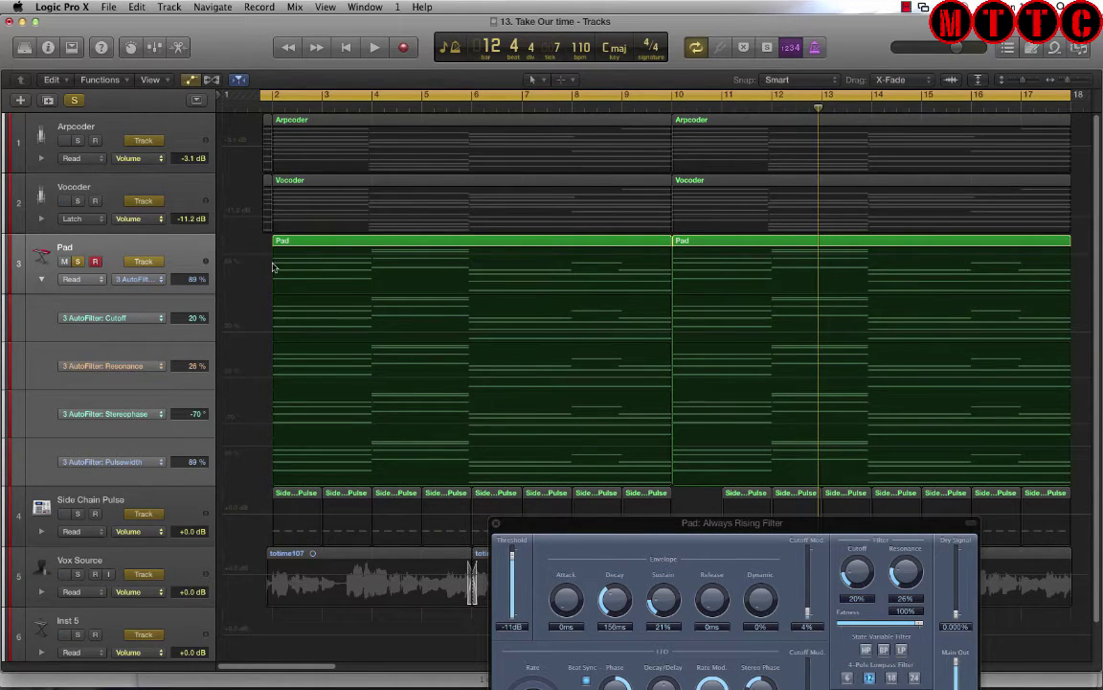
{"action": "key", "text": "super+z"}
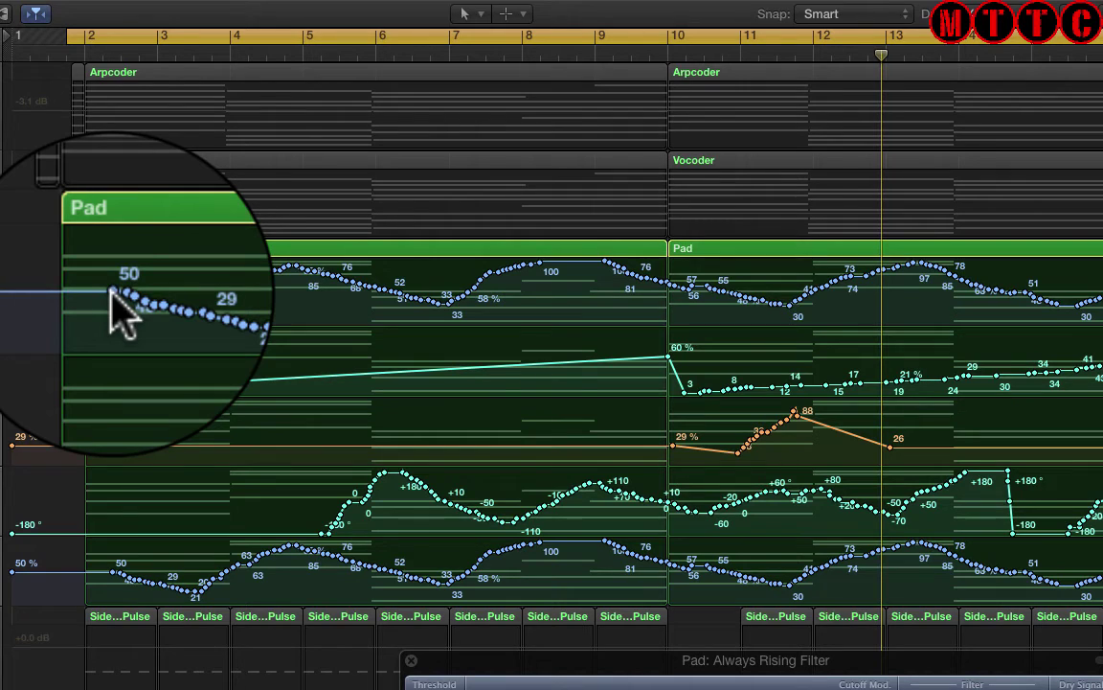
- Scale the whole Pad Pulsewidth curve down, its first point dropping from 49% to 43%
{"action": "left_click", "coordinate": [113, 295]}
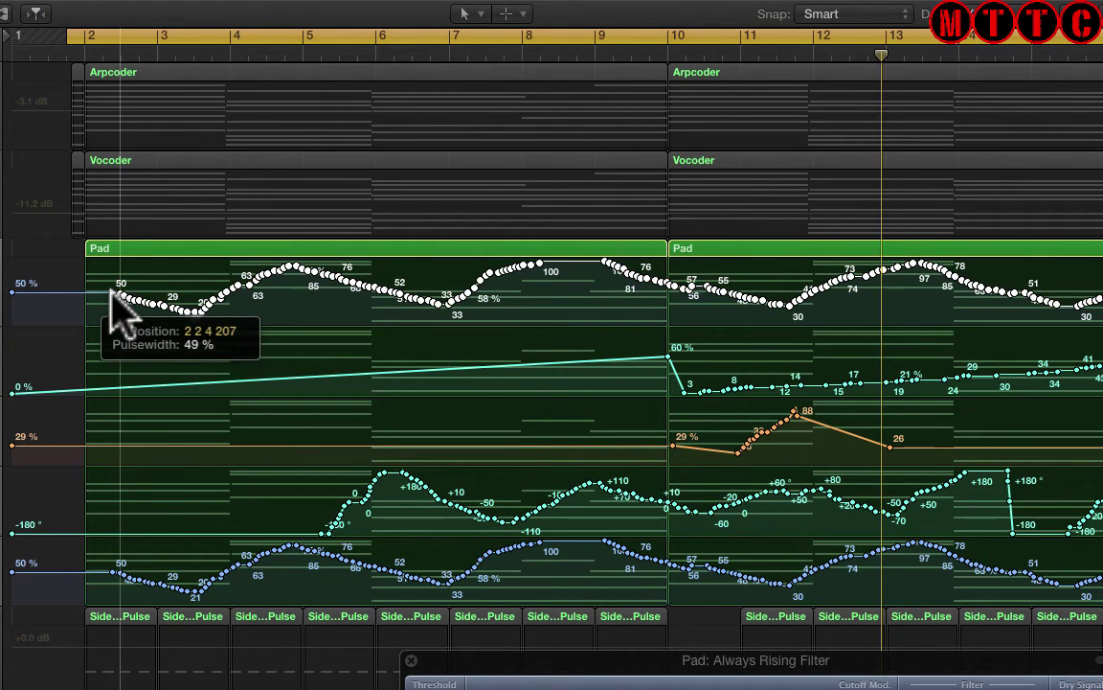
{"action": "left_click_drag", "start_coordinate": [113, 295], "coordinate": [111, 318]}
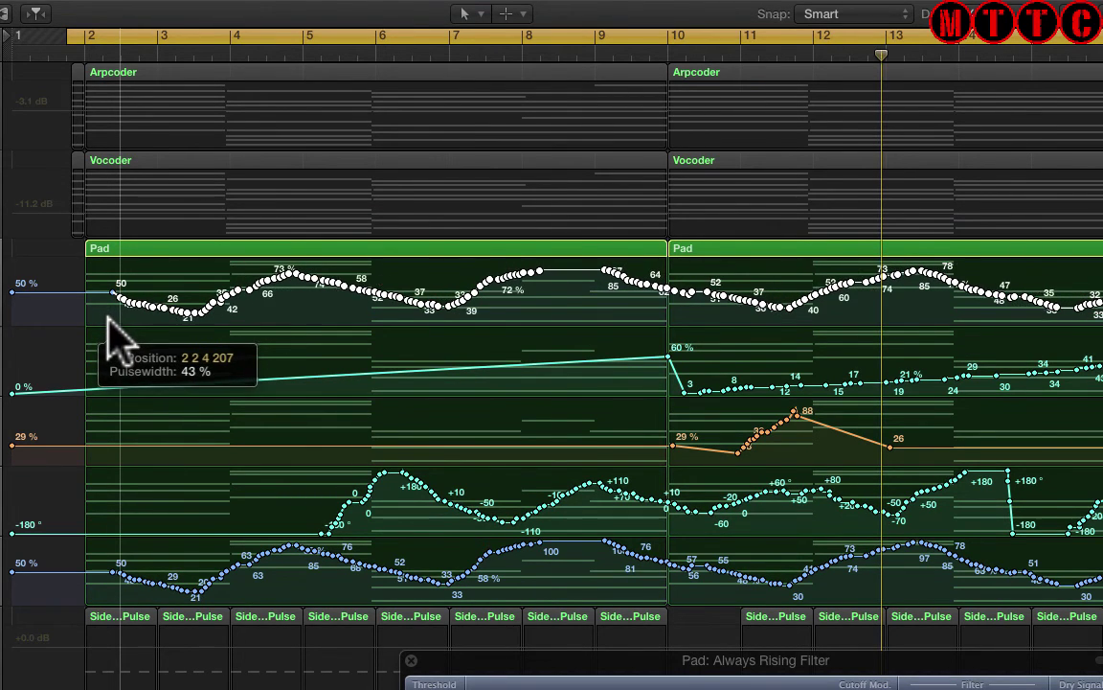